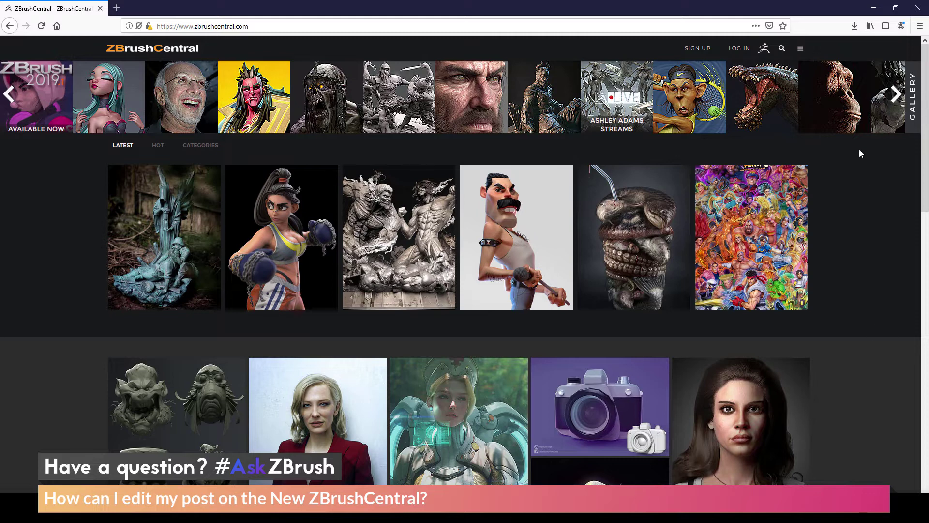
Log in with the saved username and account password, then go to your profile's activity page.
{"action": "left_click", "coordinate": [738, 50]}
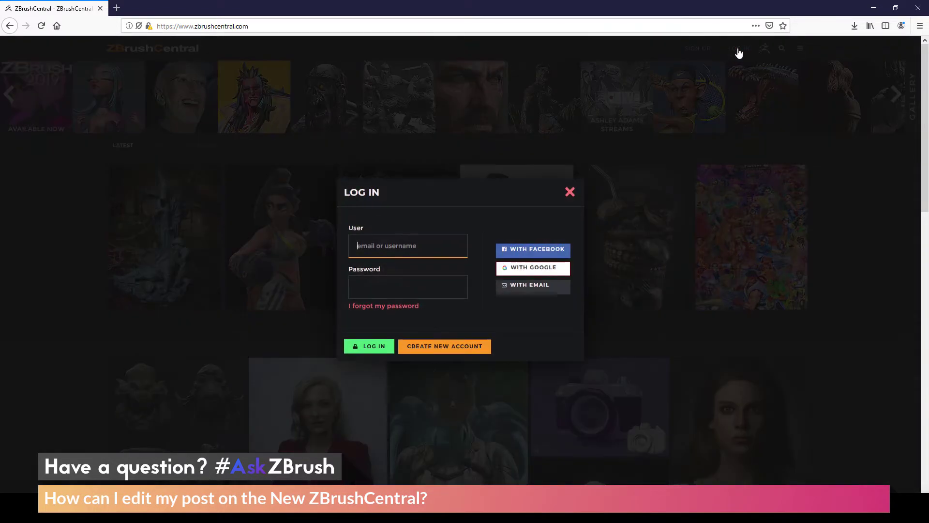
{"action": "left_click", "coordinate": [394, 246]}
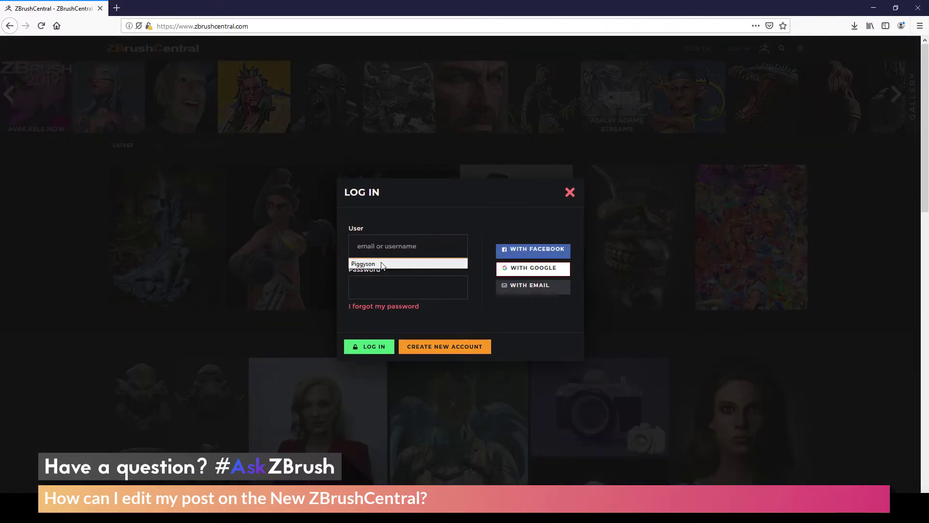
{"action": "left_click", "coordinate": [382, 264]}
{"action": "left_click", "coordinate": [383, 285]}
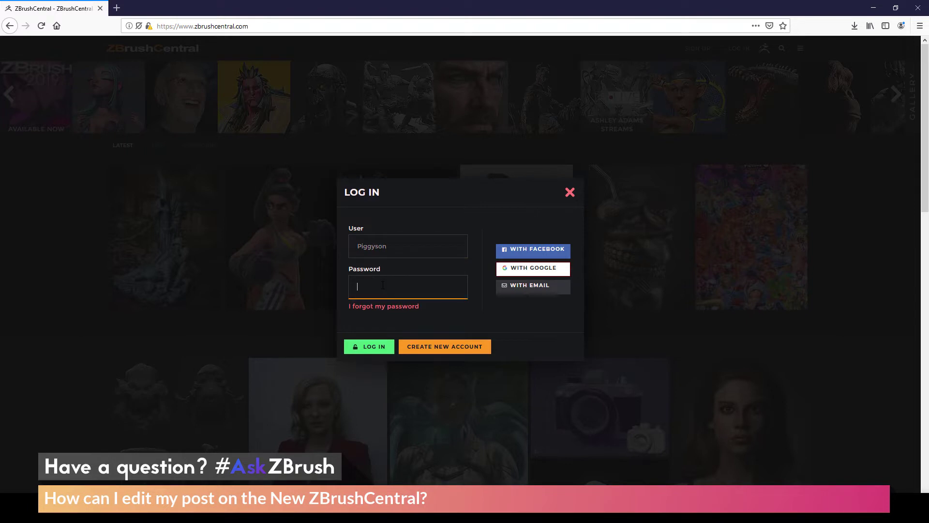
{"action": "key", "text": "ctrl+v"}
{"action": "left_click", "coordinate": [371, 350]}
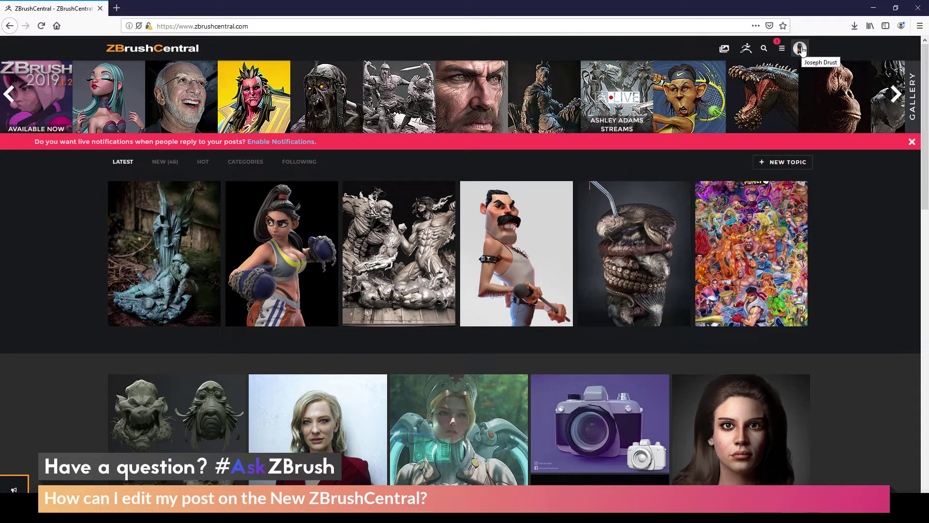
{"action": "left_click", "coordinate": [800, 48]}
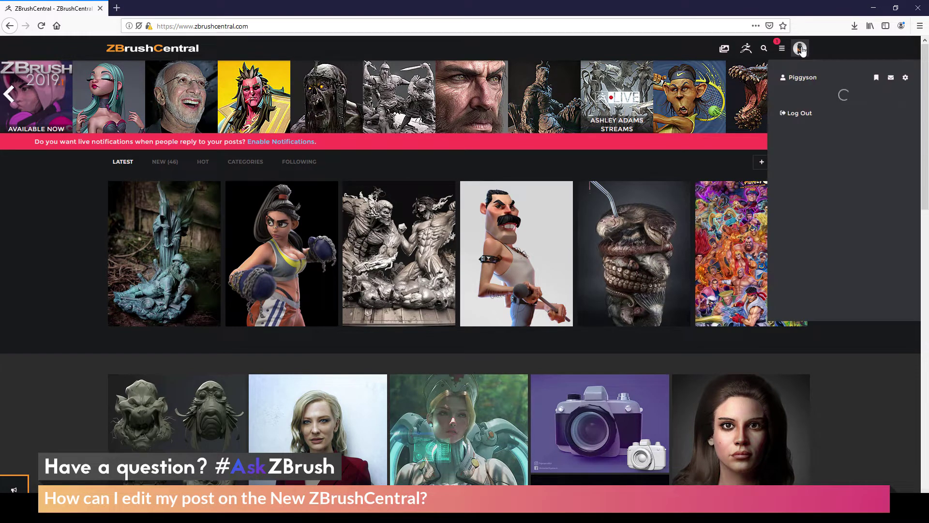
{"action": "left_click", "coordinate": [793, 78]}
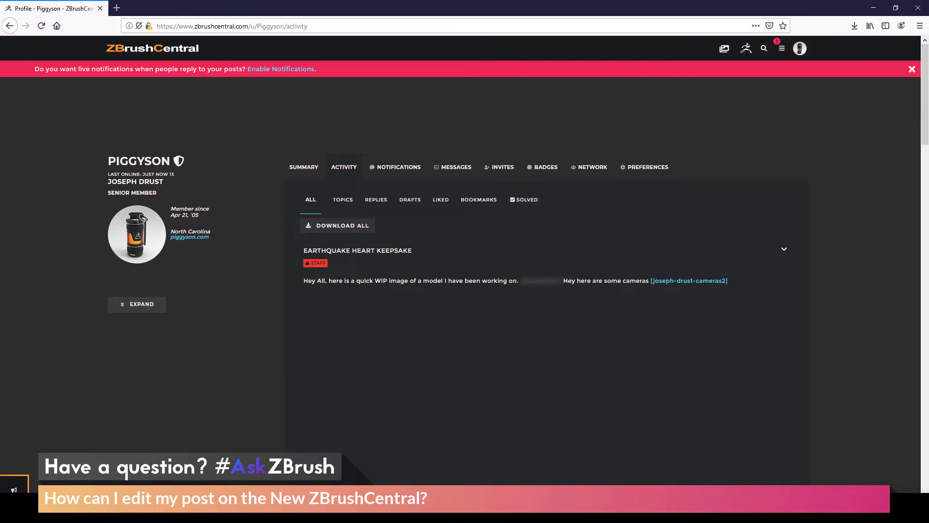
Open the Earthquake Heart Keepsake post and scroll through its heart pendant and cameras images.
{"action": "left_click", "coordinate": [365, 254]}
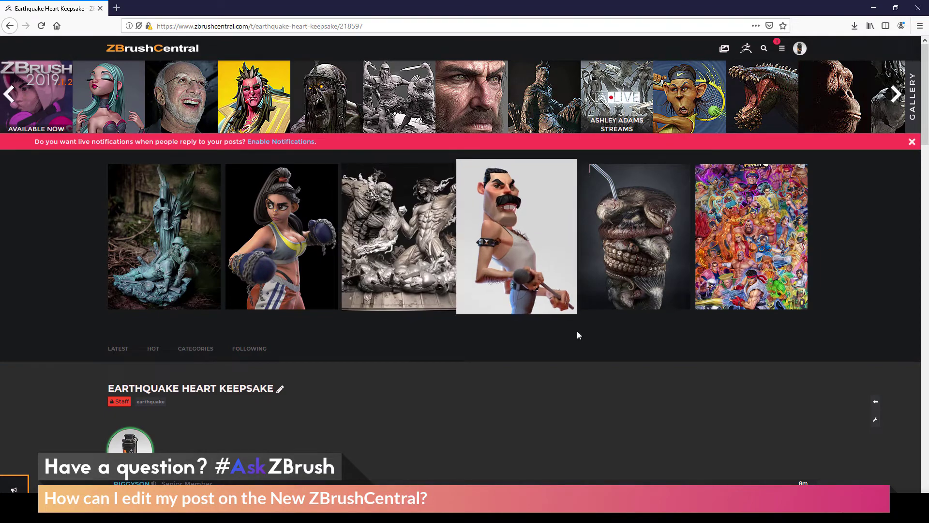
{"action": "scroll", "coordinate": [542, 378], "scroll_direction": "down", "scroll_amount": 20}
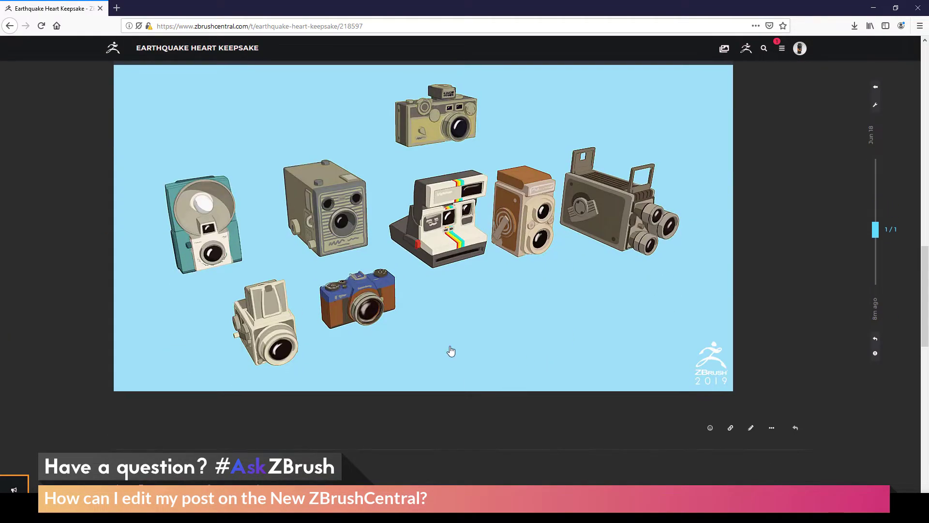
{"action": "scroll", "coordinate": [451, 349], "scroll_direction": "up", "scroll_amount": 10}
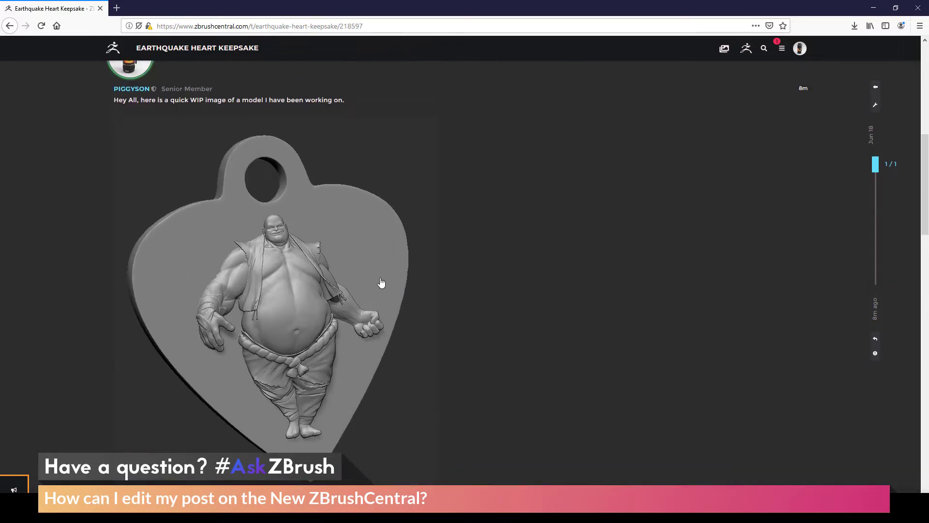
{"action": "scroll", "coordinate": [363, 312], "scroll_direction": "down", "scroll_amount": 8}
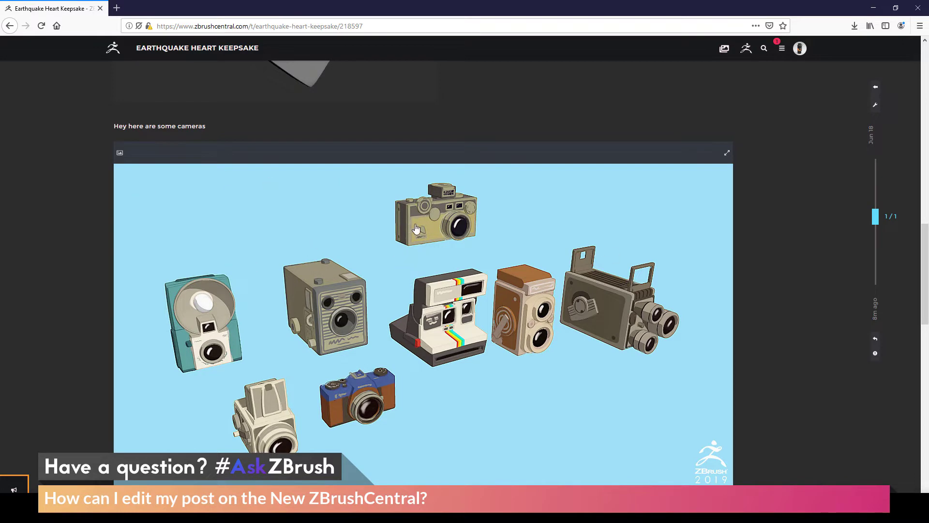
{"action": "scroll", "coordinate": [774, 198], "scroll_direction": "down", "scroll_amount": 2}
{"action": "scroll", "coordinate": [776, 202], "scroll_direction": "down", "scroll_amount": 1}
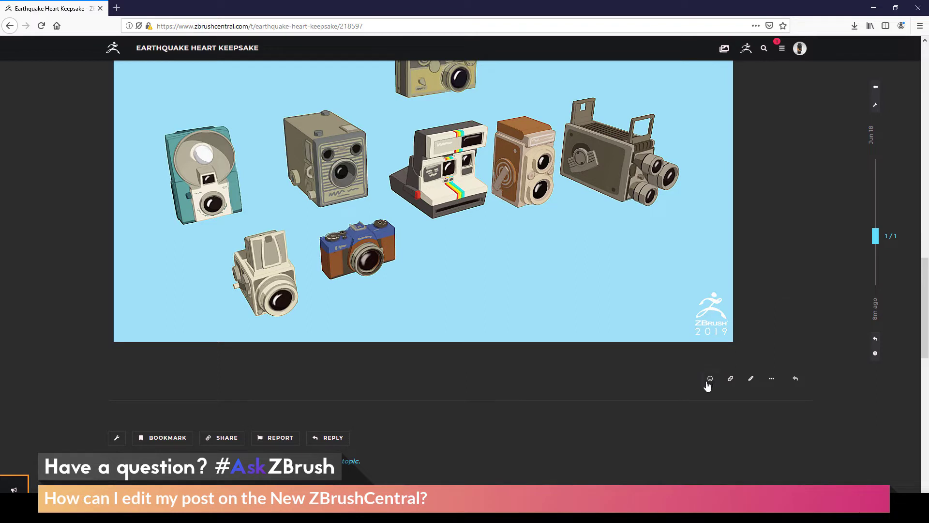
{"action": "left_click", "coordinate": [752, 382]}
Open the post editor, enlarge it, and delete the cameras line with its image link.
{"action": "left_click", "coordinate": [751, 379]}
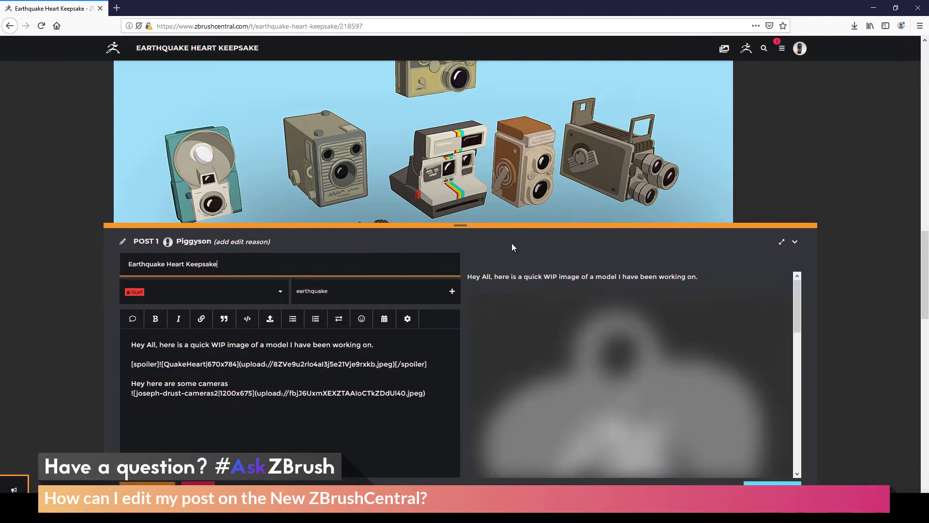
{"action": "left_click_drag", "start_coordinate": [460, 225], "coordinate": [461, 83]}
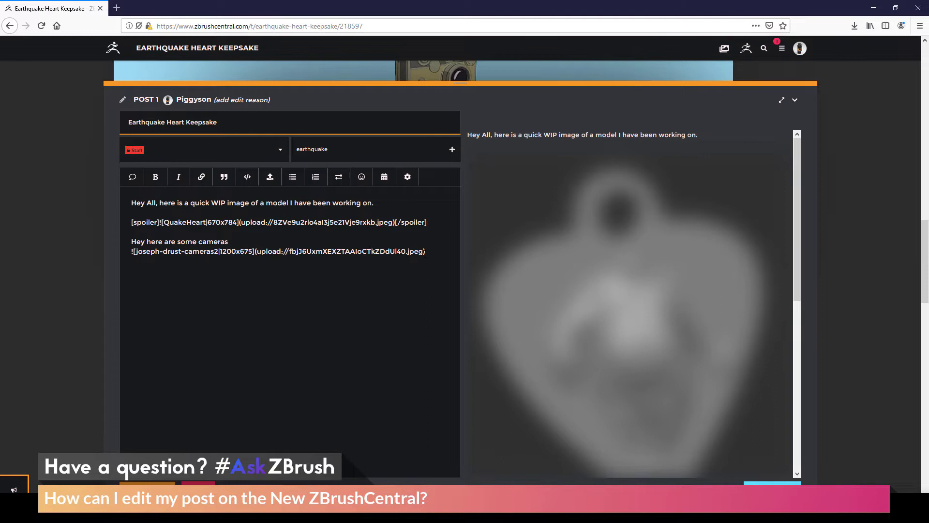
{"action": "left_click_drag", "start_coordinate": [437, 252], "coordinate": [131, 241]}
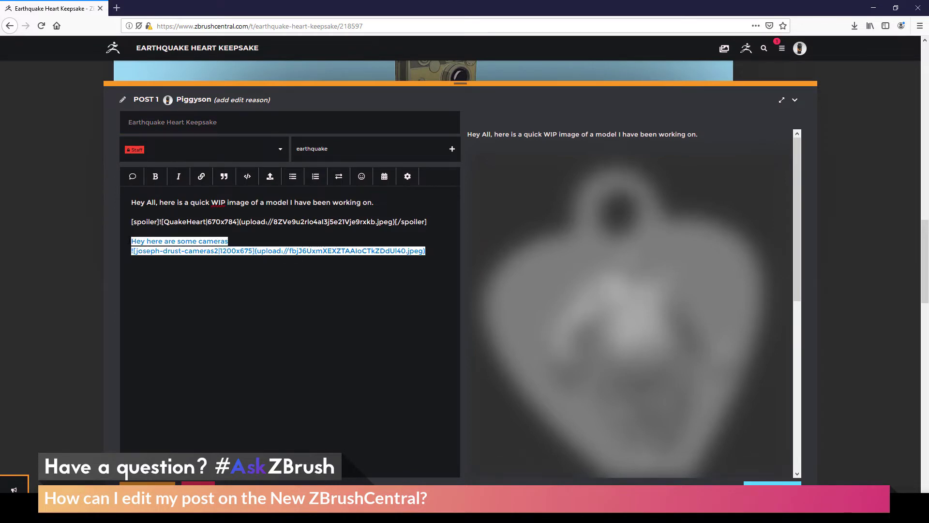
{"action": "key", "text": "BackSpace"}
Remove the opening and closing spoiler tags so the heart image is no longer blurred.
{"action": "left_click", "coordinate": [613, 242]}
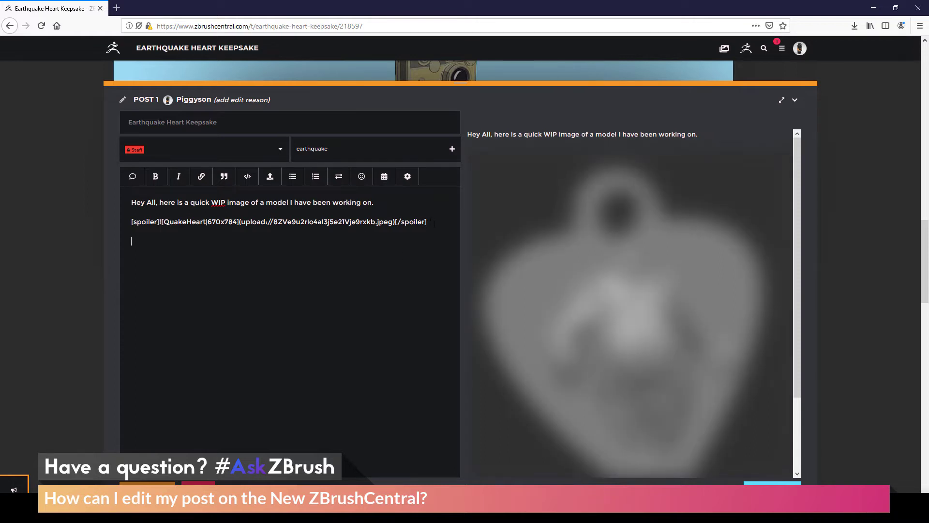
{"action": "left_click_drag", "start_coordinate": [433, 222], "coordinate": [396, 222]}
{"action": "key", "text": "BackSpace"}
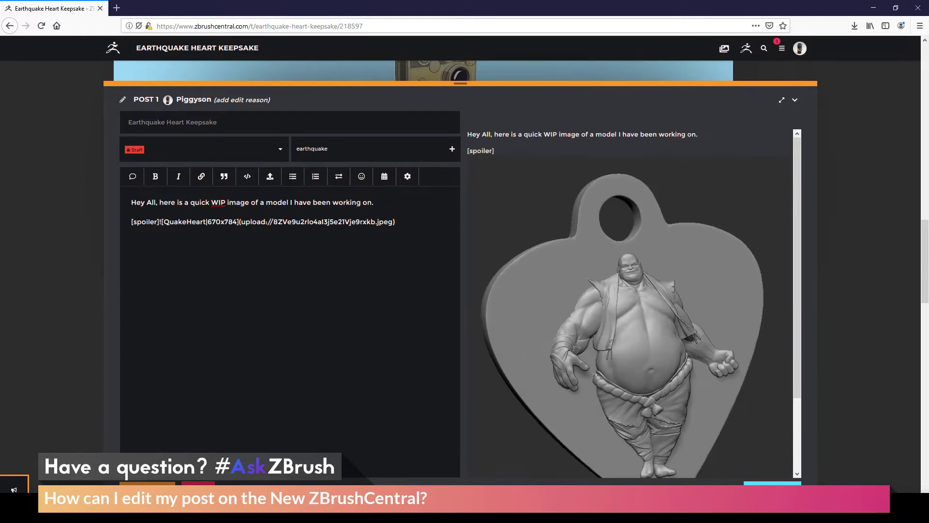
{"action": "left_click_drag", "start_coordinate": [158, 221], "coordinate": [132, 222]}
{"action": "key", "text": "BackSpace"}
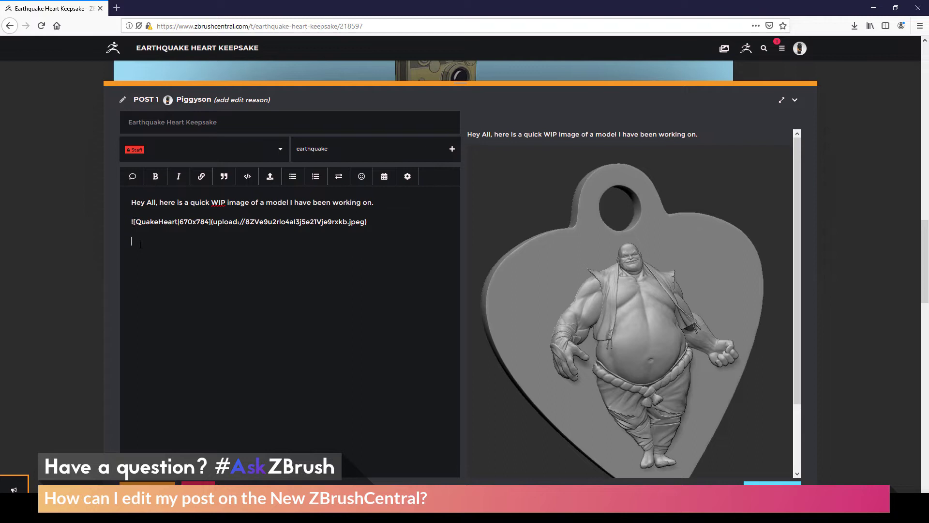
Add a new line 'No more cameras for you.' below the QuakeHeart image.
{"action": "left_click", "coordinate": [131, 240]}
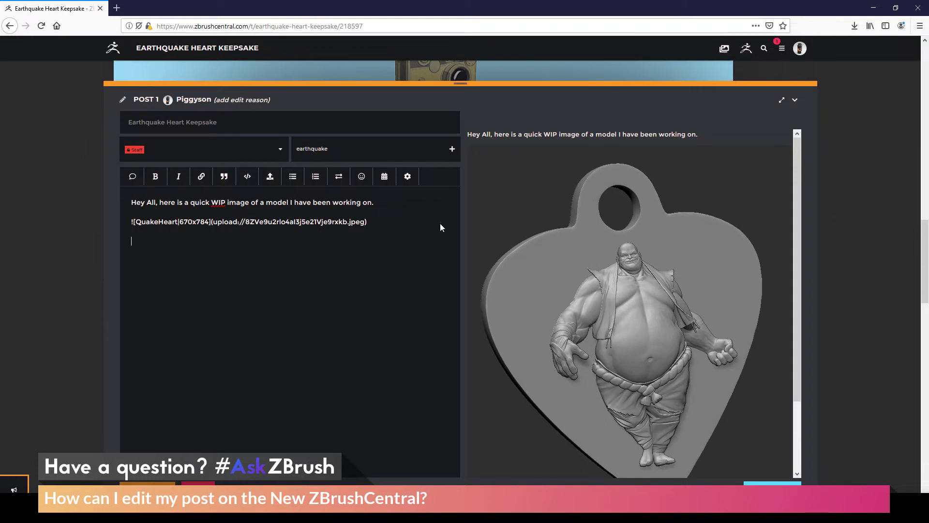
{"action": "key", "text": "Return"}
{"action": "type", "text": "No m"}
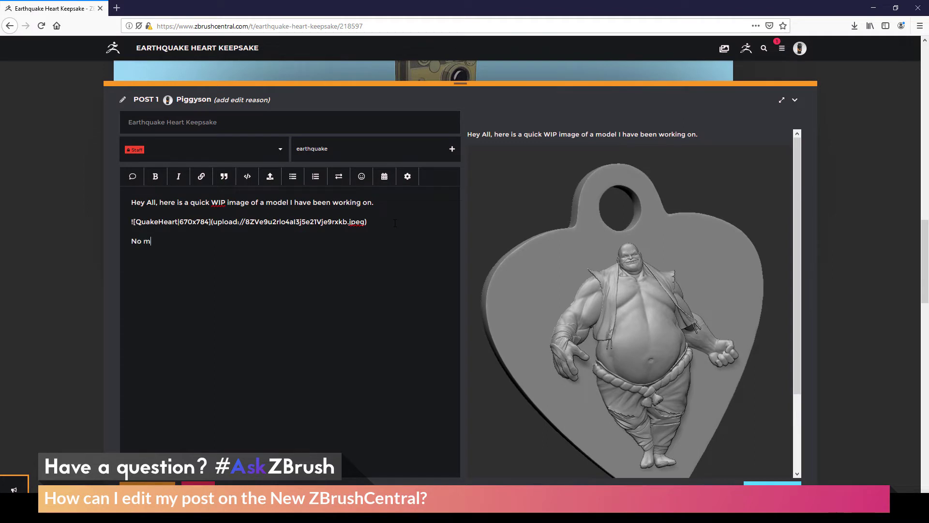
{"action": "type", "text": "ore cameras for you."}
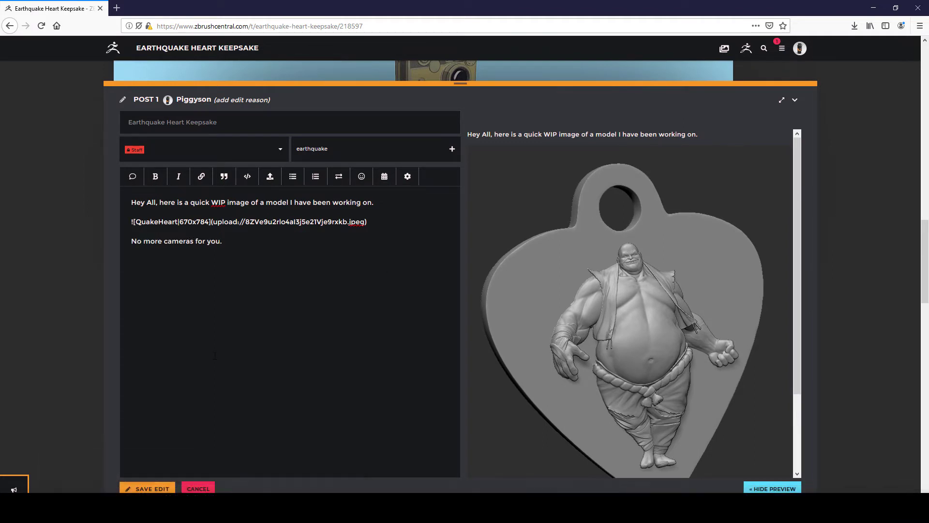
Save the edit and scroll through the topic to check the updated post.
{"action": "left_click", "coordinate": [153, 488]}
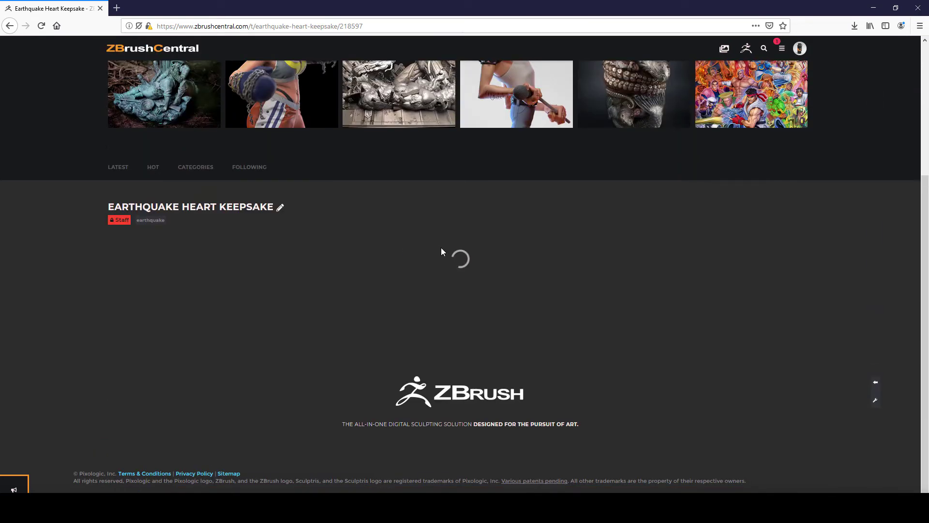
{"action": "scroll", "coordinate": [555, 262], "scroll_direction": "down", "scroll_amount": 2}
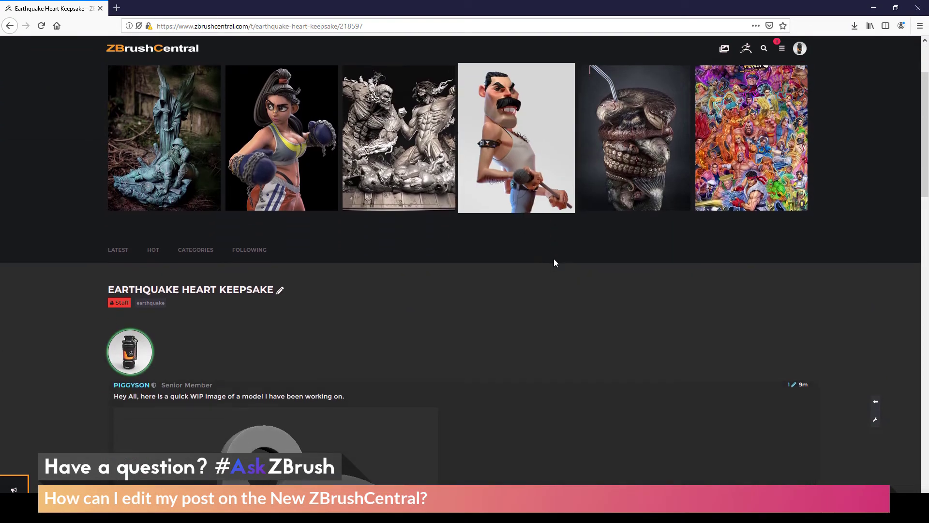
{"action": "scroll", "coordinate": [545, 262], "scroll_direction": "down", "scroll_amount": 4}
{"action": "scroll", "coordinate": [550, 180], "scroll_direction": "down", "scroll_amount": 3}
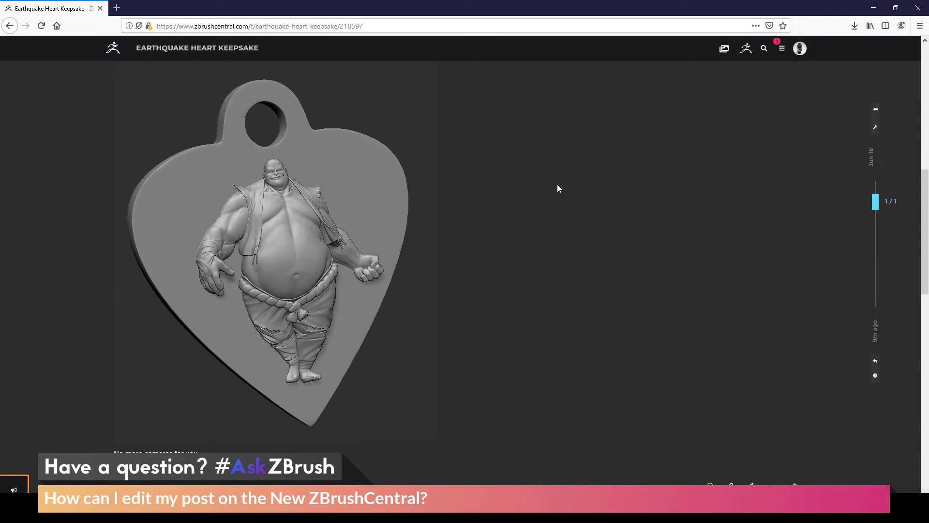
{"action": "scroll", "coordinate": [557, 188], "scroll_direction": "down", "scroll_amount": 2}
{"action": "scroll", "coordinate": [386, 330], "scroll_direction": "up", "scroll_amount": 5}
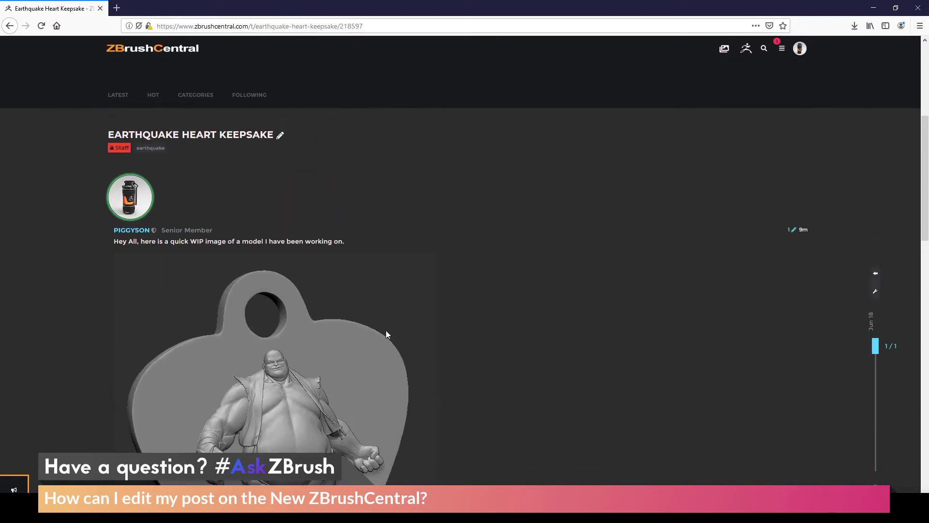
{"action": "scroll", "coordinate": [233, 145], "scroll_direction": "down", "scroll_amount": 3}
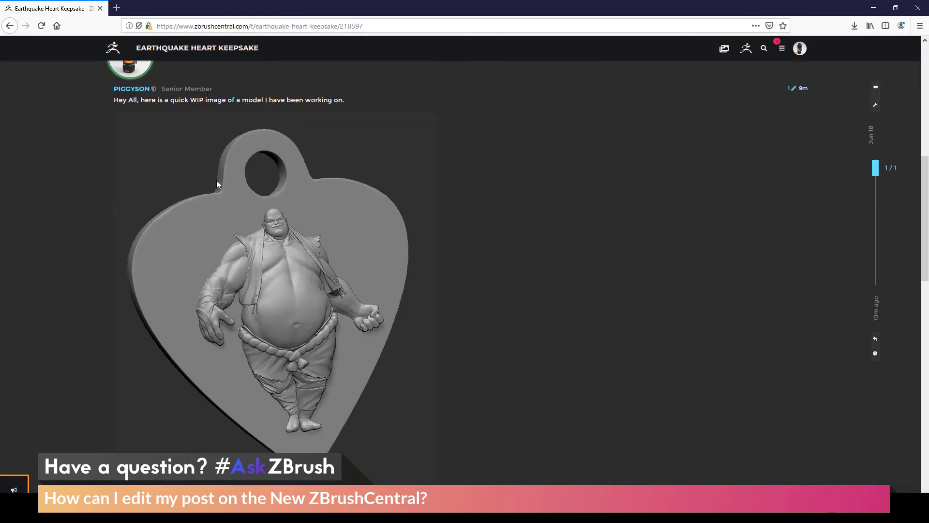
{"action": "scroll", "coordinate": [223, 179], "scroll_direction": "up", "scroll_amount": 3}
{"action": "scroll", "coordinate": [348, 154], "scroll_direction": "down", "scroll_amount": 1}
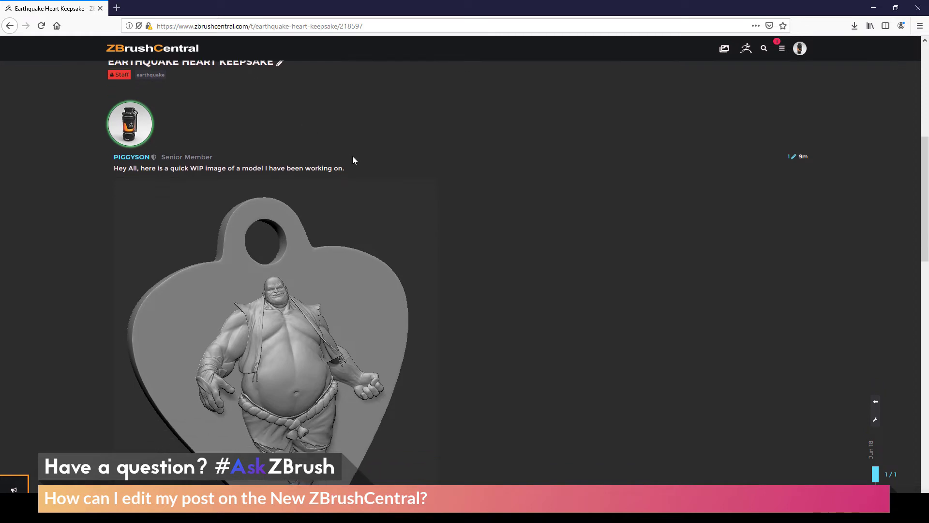
{"action": "scroll", "coordinate": [352, 157], "scroll_direction": "down", "scroll_amount": 2}
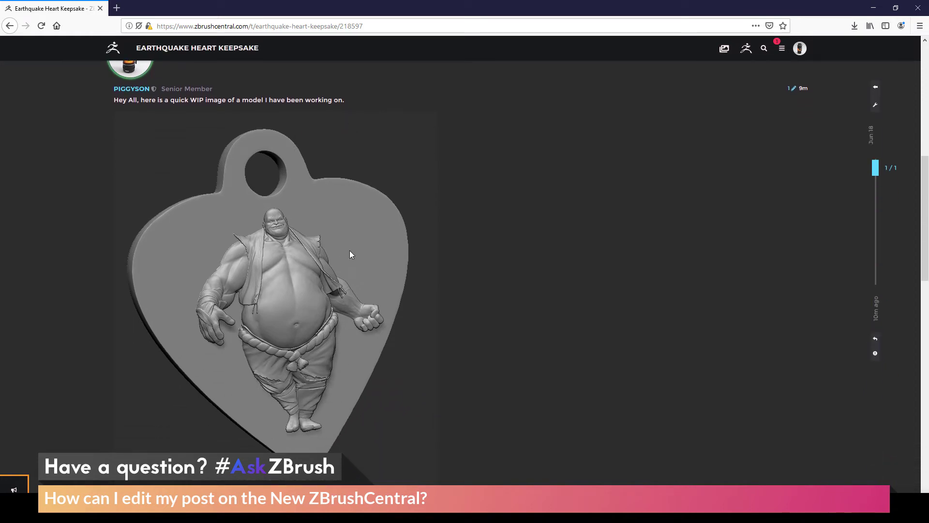
{"action": "scroll", "coordinate": [351, 254], "scroll_direction": "down", "scroll_amount": 2}
{"action": "scroll", "coordinate": [478, 287], "scroll_direction": "up", "scroll_amount": 2}
{"action": "scroll", "coordinate": [478, 287], "scroll_direction": "up", "scroll_amount": 5}
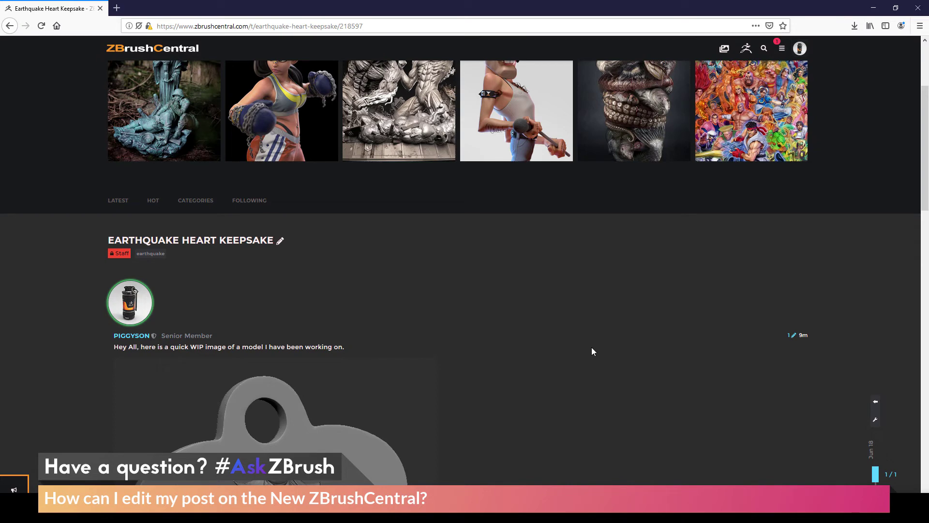
{"action": "left_click", "coordinate": [801, 48]}
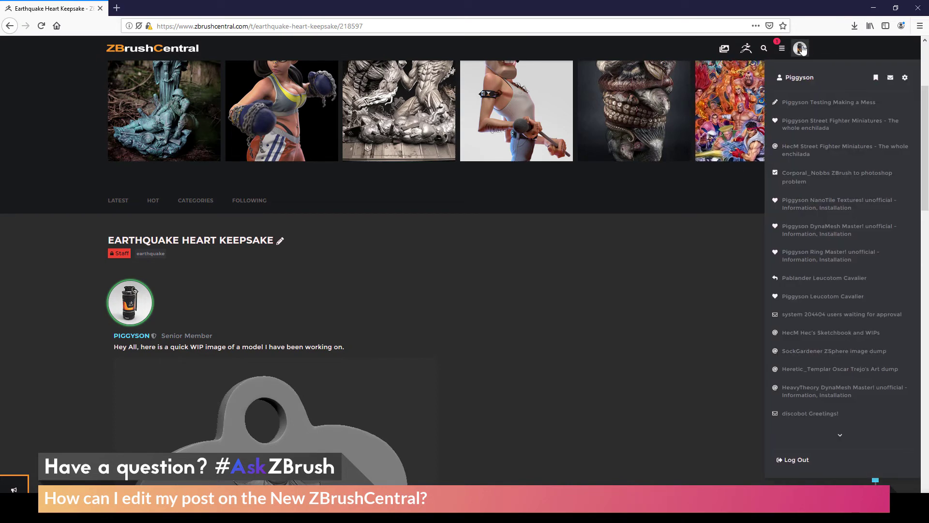
{"action": "left_click", "coordinate": [790, 78]}
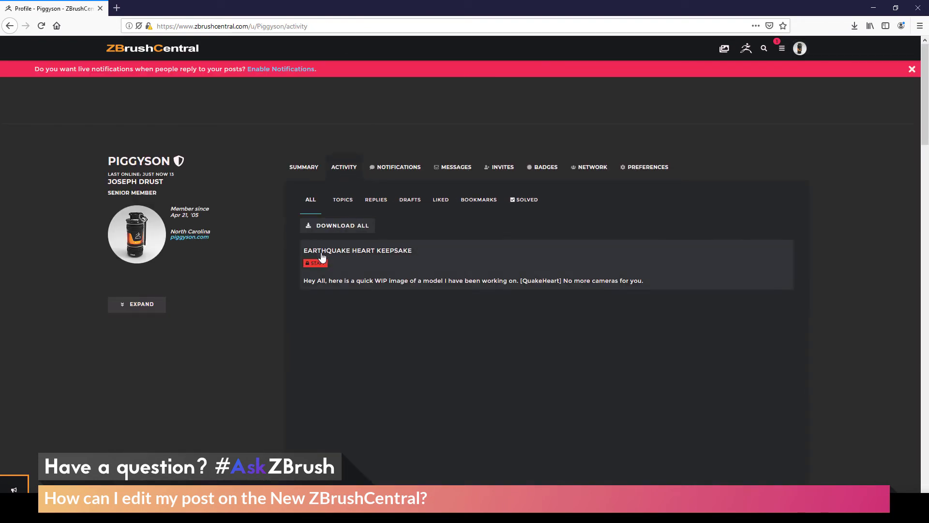
{"action": "left_click", "coordinate": [361, 251]}
{"action": "scroll", "coordinate": [599, 234], "scroll_direction": "down", "scroll_amount": 4}
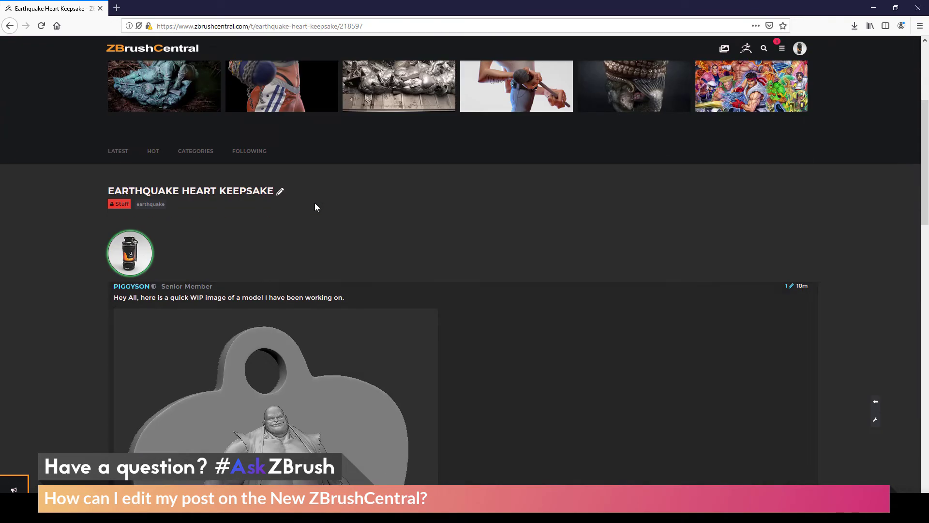
{"action": "scroll", "coordinate": [538, 223], "scroll_direction": "down", "scroll_amount": 3}
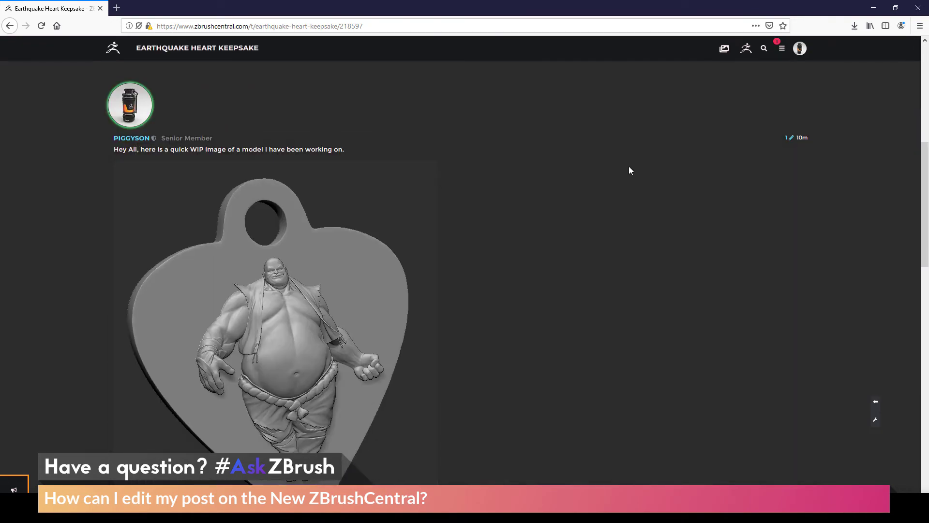
{"action": "scroll", "coordinate": [631, 170], "scroll_direction": "down", "scroll_amount": 5}
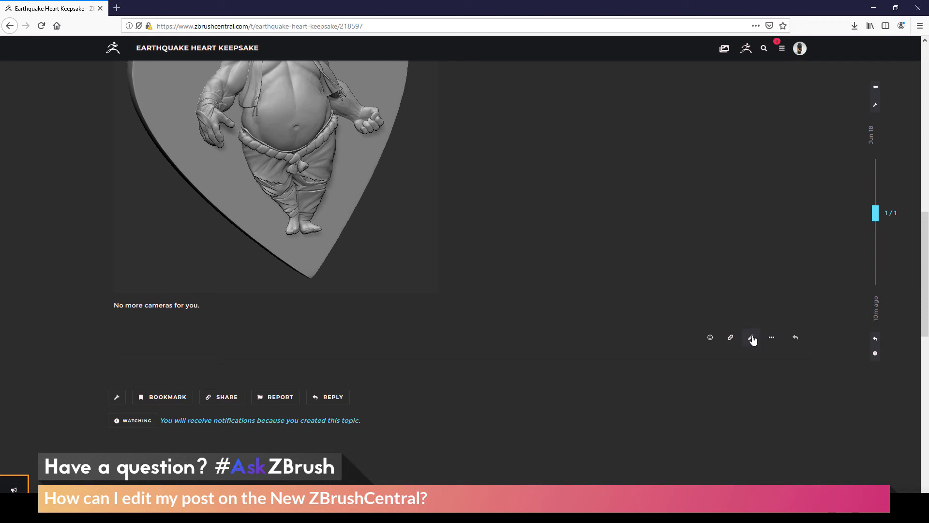
{"action": "left_click", "coordinate": [751, 341]}
{"action": "left_click", "coordinate": [752, 341]}
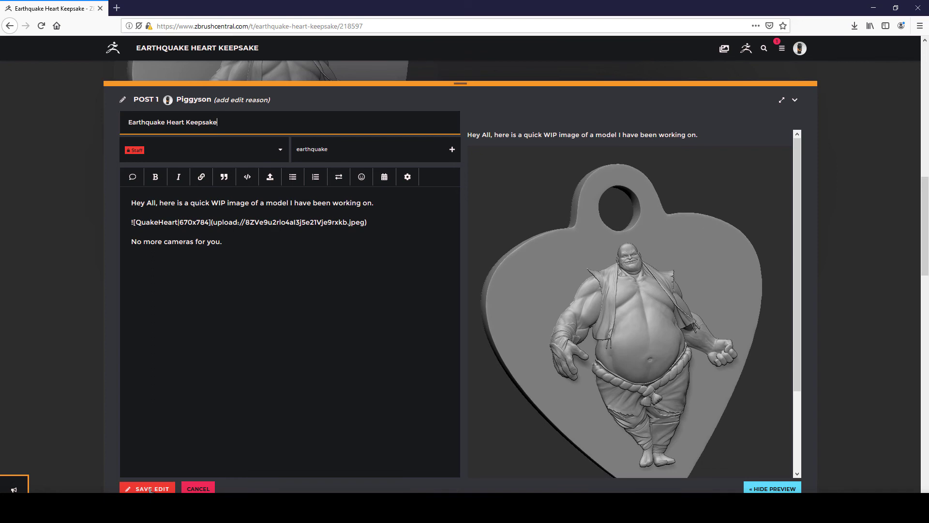
{"action": "left_click", "coordinate": [151, 489]}
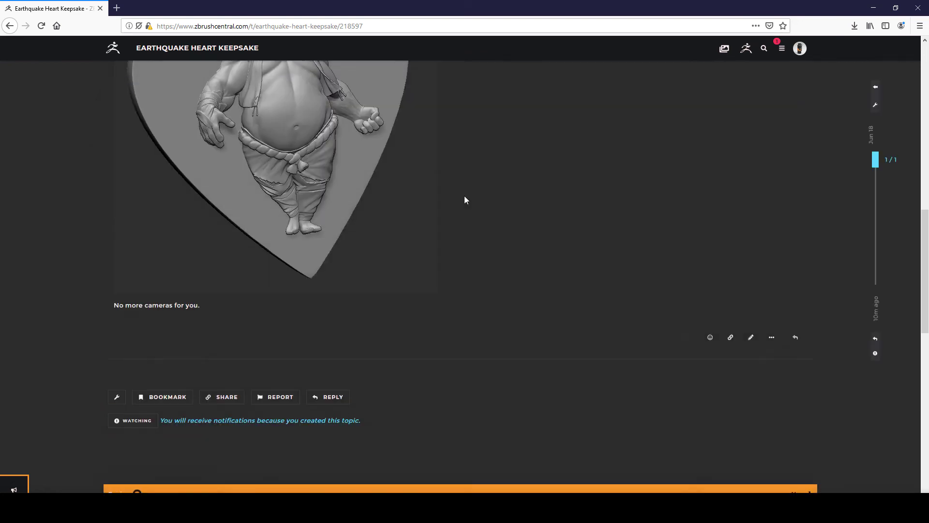
{"action": "scroll", "coordinate": [463, 195], "scroll_direction": "up", "scroll_amount": 10}
{"action": "scroll", "coordinate": [483, 255], "scroll_direction": "down", "scroll_amount": 9}
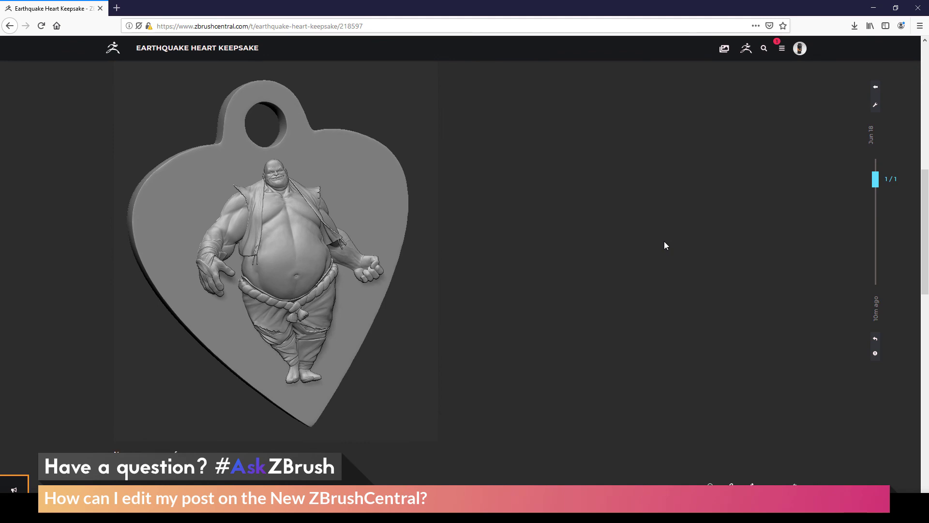
{"action": "scroll", "coordinate": [664, 245], "scroll_direction": "up", "scroll_amount": 5}
{"action": "scroll", "coordinate": [639, 291], "scroll_direction": "up", "scroll_amount": 4}
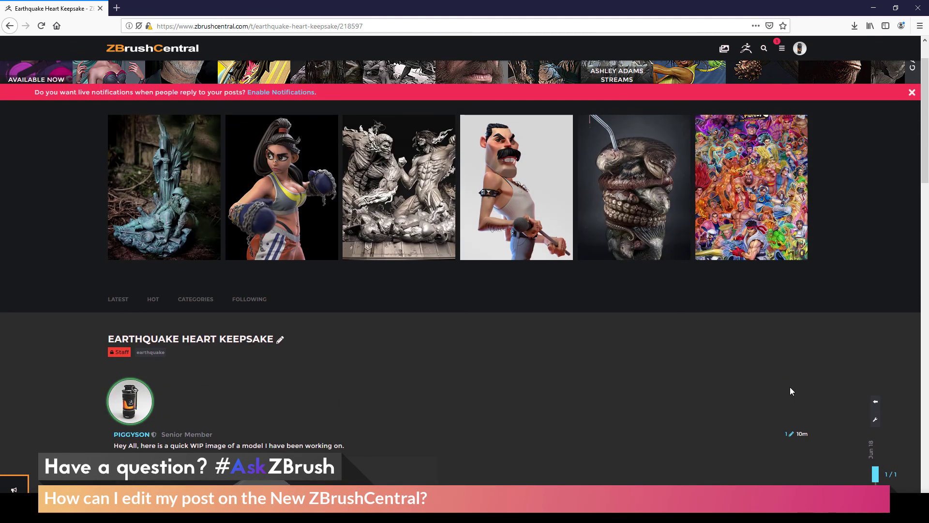